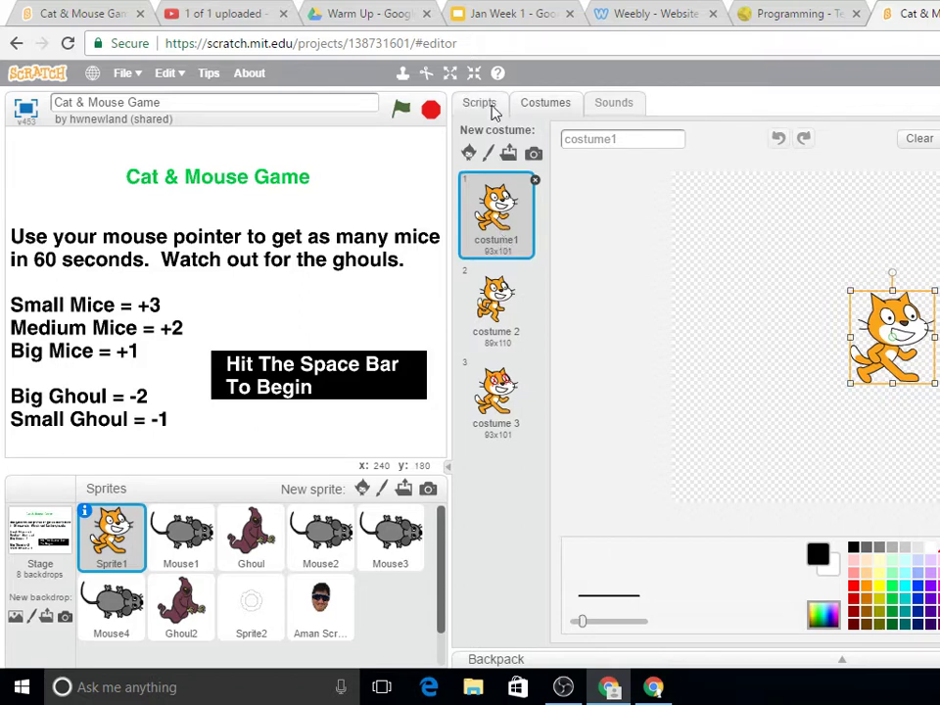
Step: Show Sprite1's costumes, then open a new blank browser tab
{"action": "left_click", "coordinate": [551, 105]}
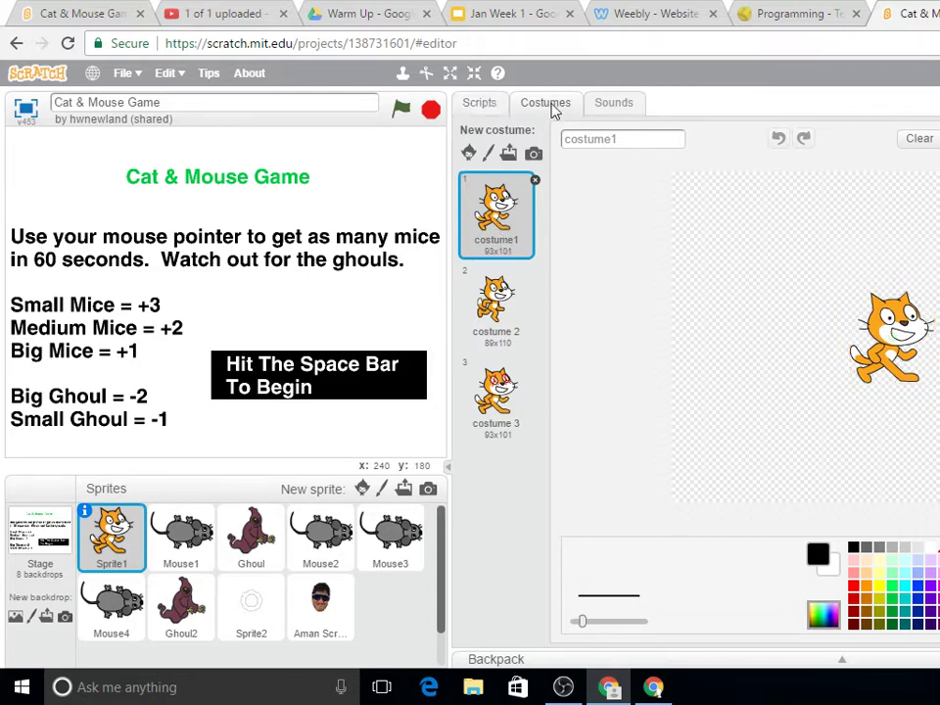
{"action": "key", "text": "ctrl+t"}
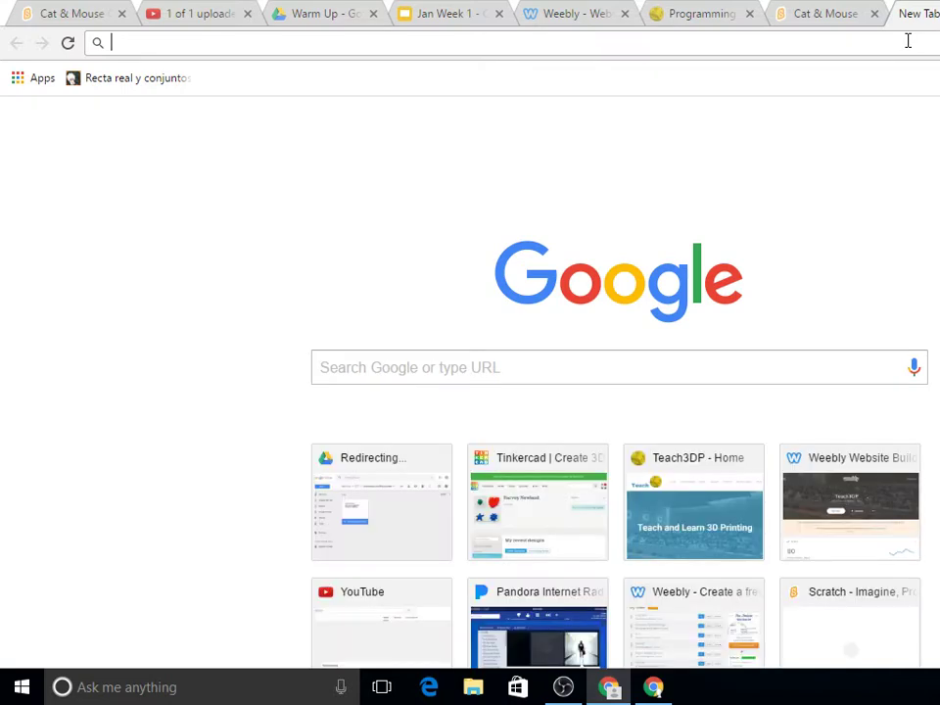
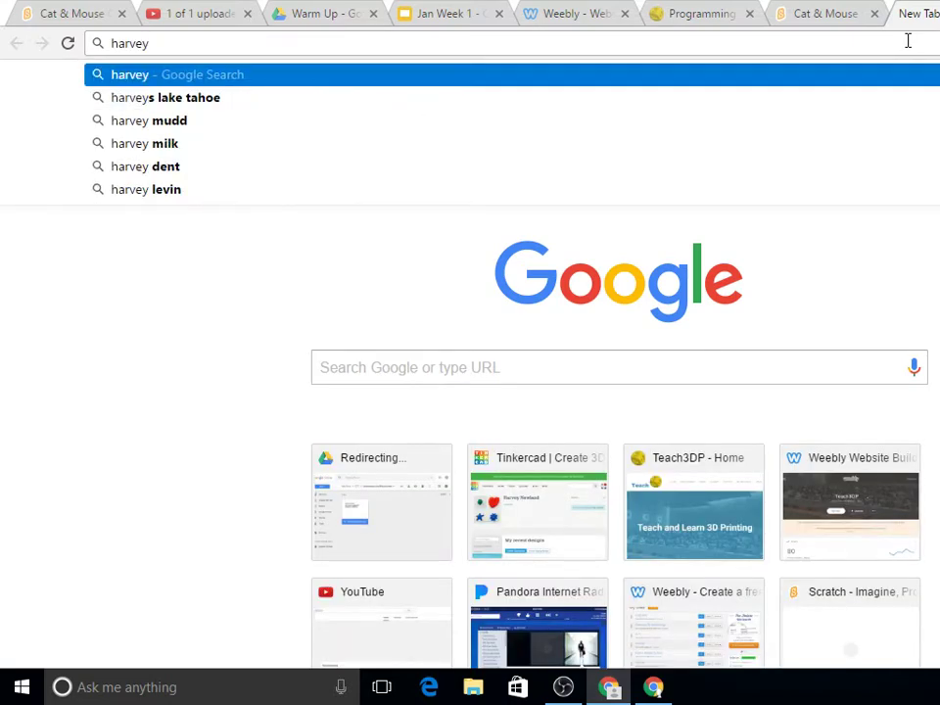
Step: Search Google for the person's full name
{"action": "key", "text": "Return"}
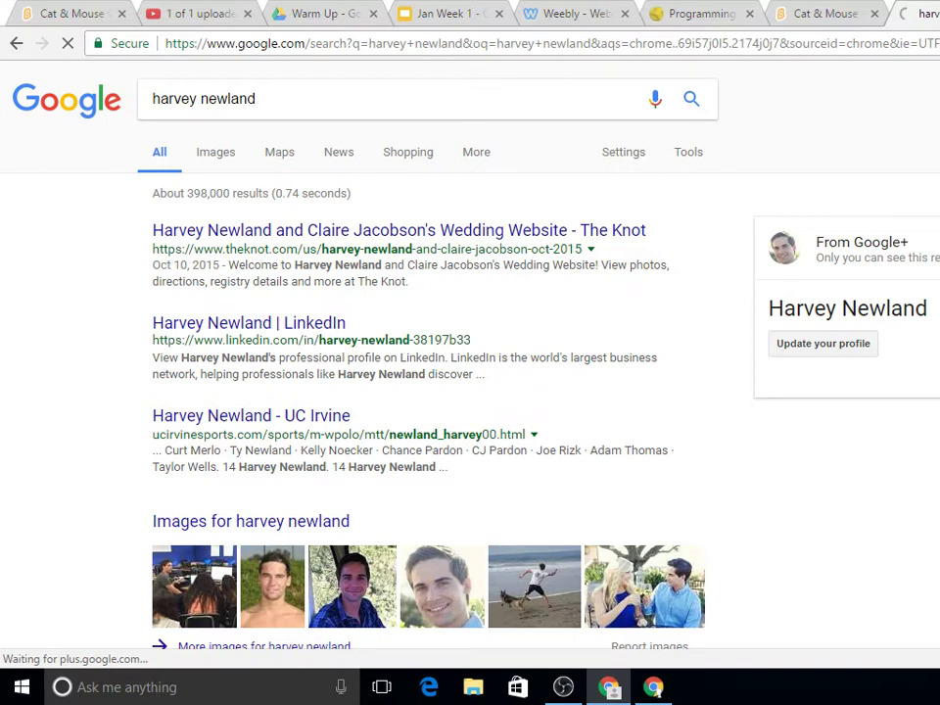
Step: Start saving one of the face photos, choosing USB Drive (F:) as the location
{"action": "right_click", "coordinate": [385, 586]}
{"action": "left_click", "coordinate": [441, 489]}
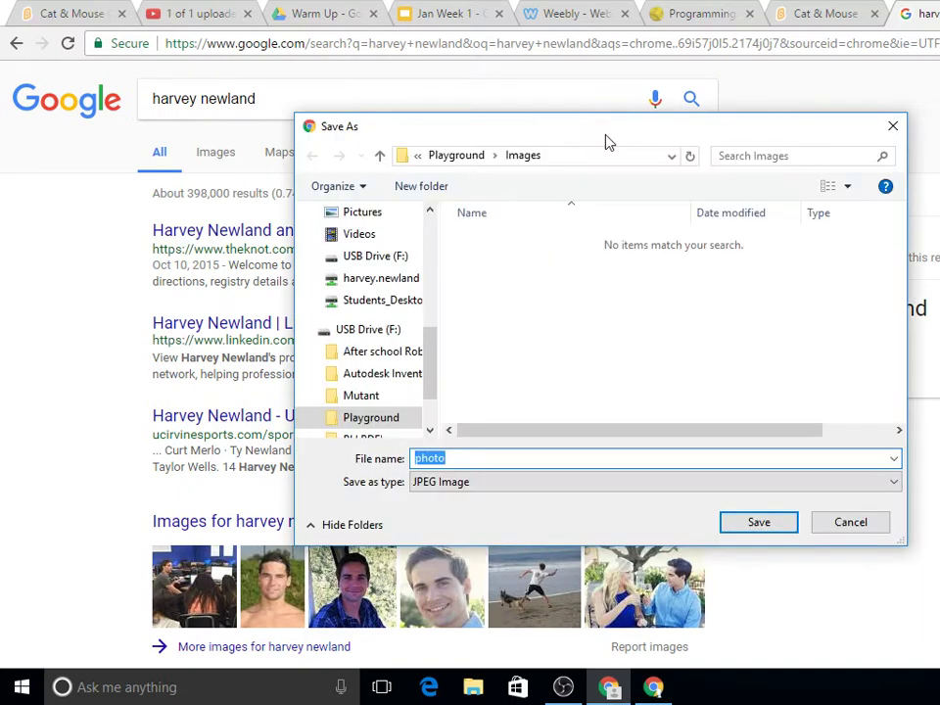
{"action": "left_click_drag", "start_coordinate": [548, 130], "coordinate": [445, 179]}
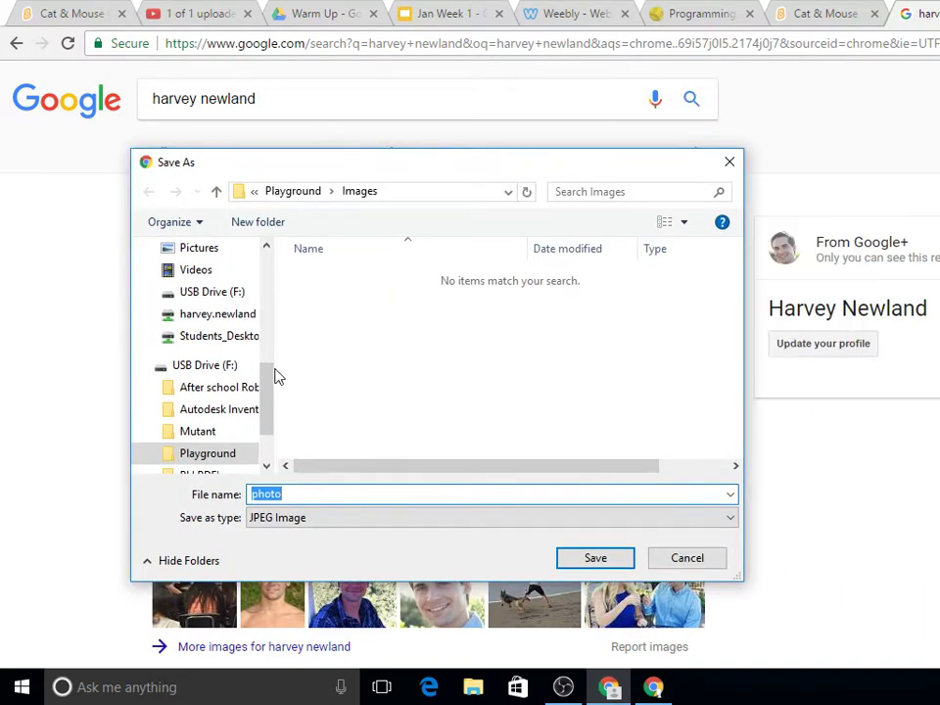
{"action": "scroll", "coordinate": [272, 427], "scroll_direction": "down", "scroll_amount": 1}
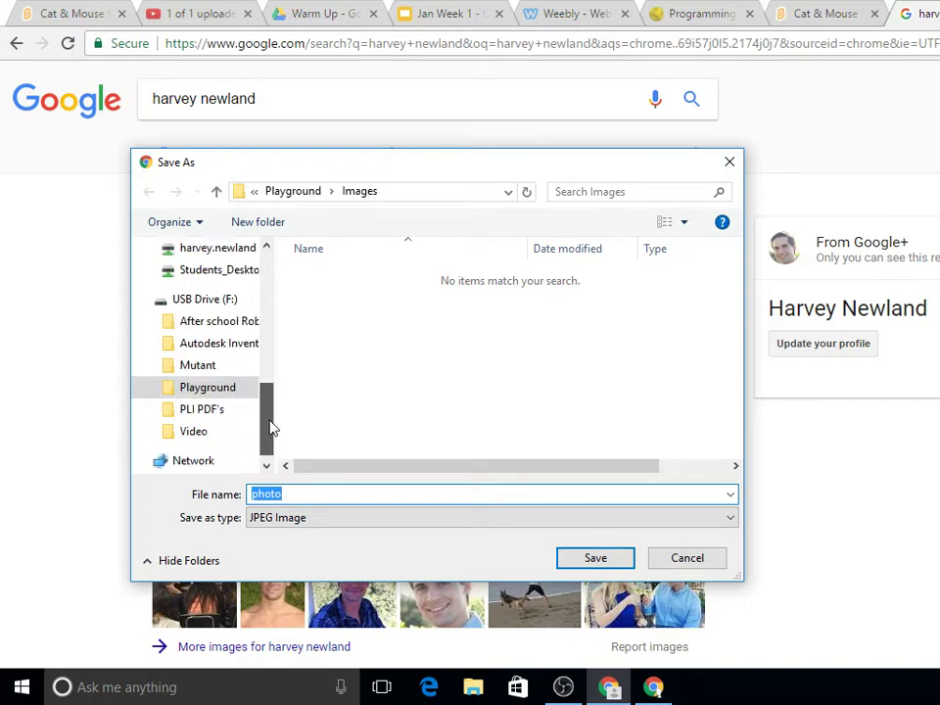
{"action": "scroll", "coordinate": [272, 427], "scroll_direction": "up", "scroll_amount": 1}
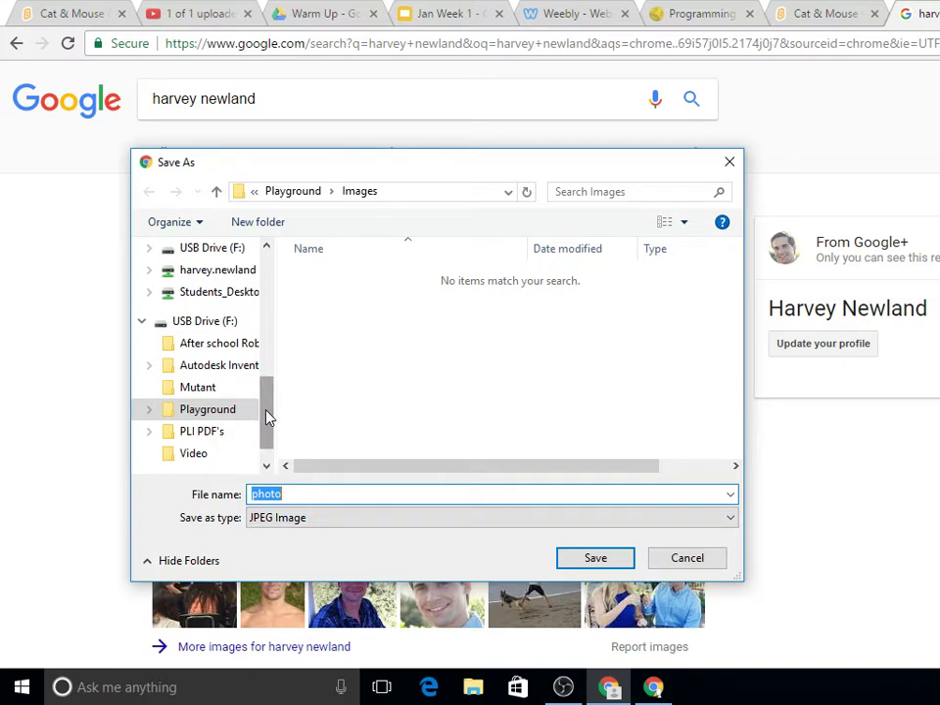
{"action": "left_click", "coordinate": [208, 327]}
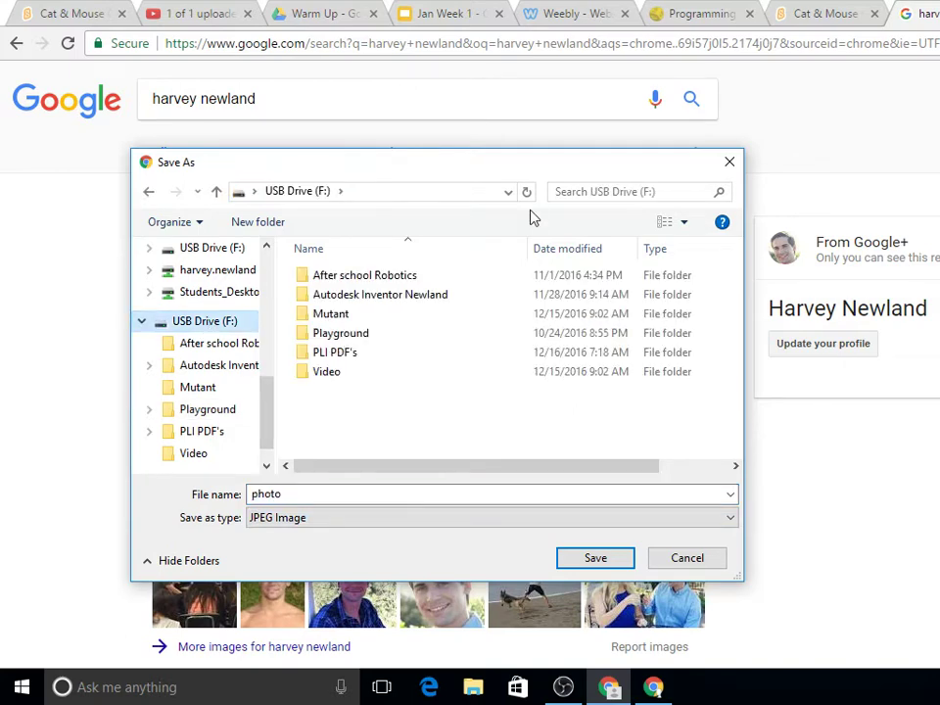
Step: Create a new folder named 'Scratch' on the USB drive and open it
{"action": "left_click", "coordinate": [258, 221]}
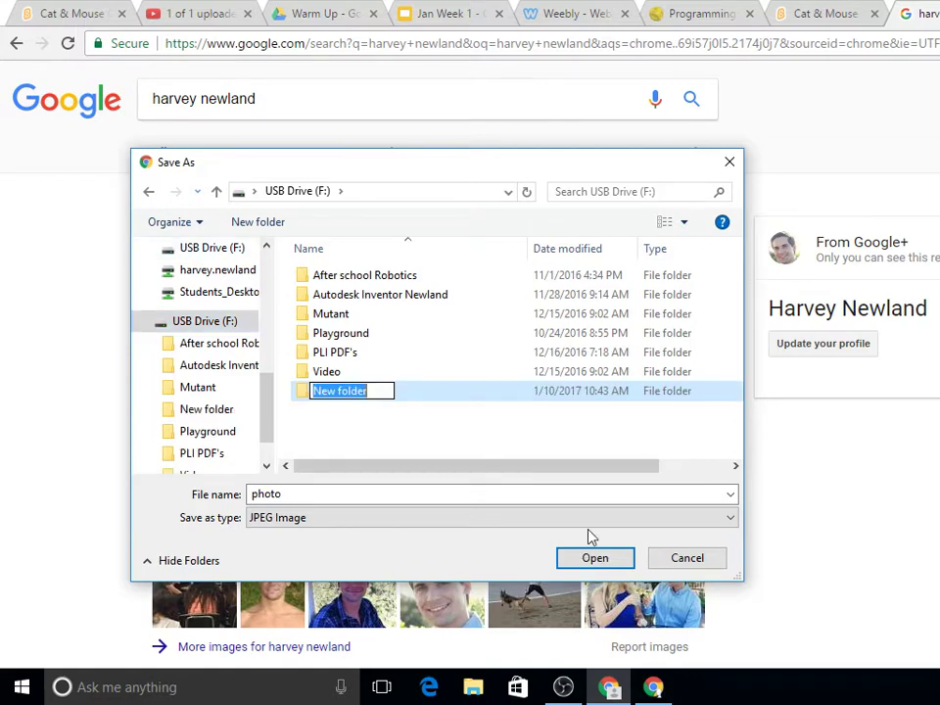
{"action": "left_click", "coordinate": [697, 562]}
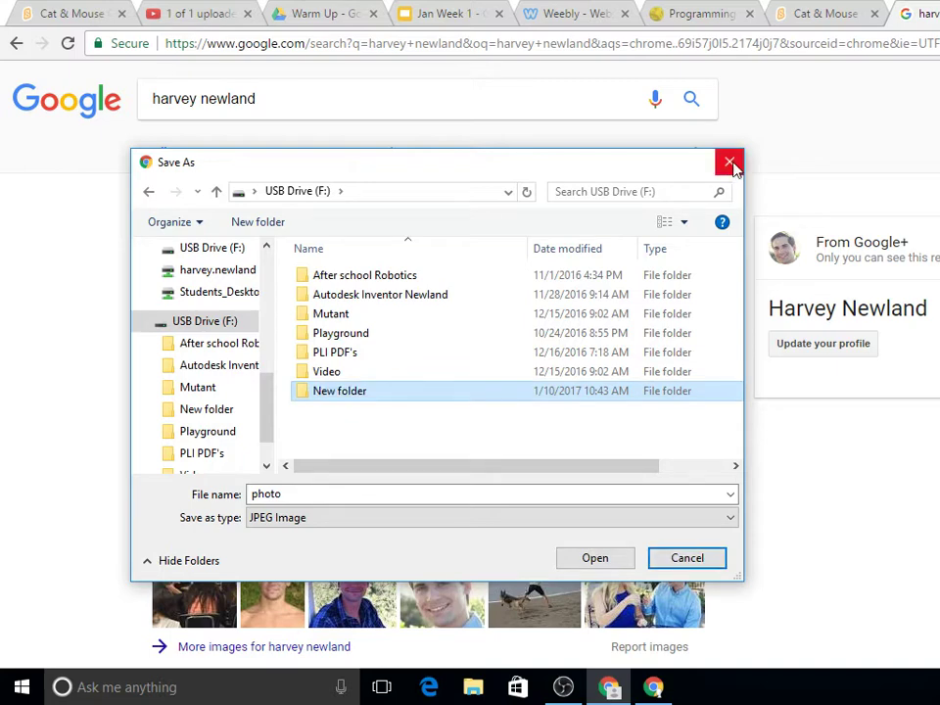
{"action": "left_click", "coordinate": [352, 392]}
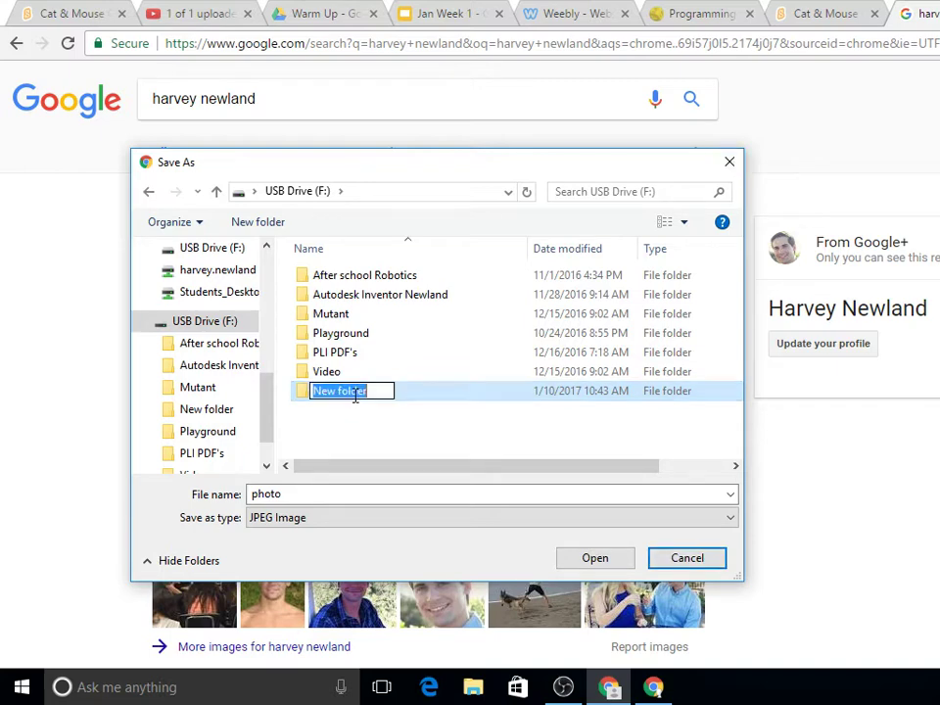
{"action": "key", "text": "BackSpace"}
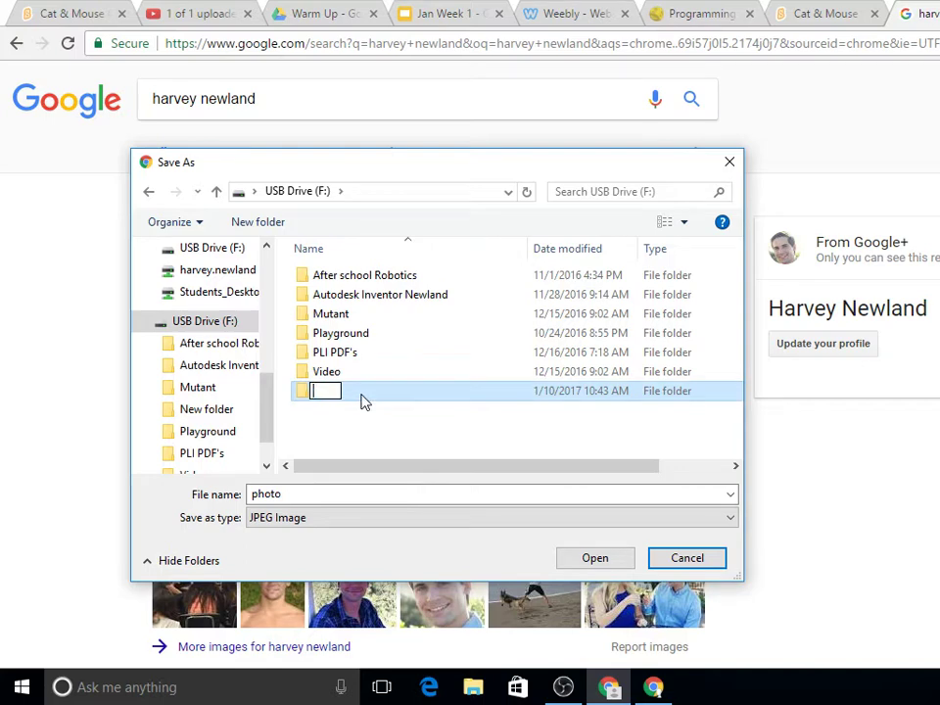
{"action": "type", "text": "Scra"}
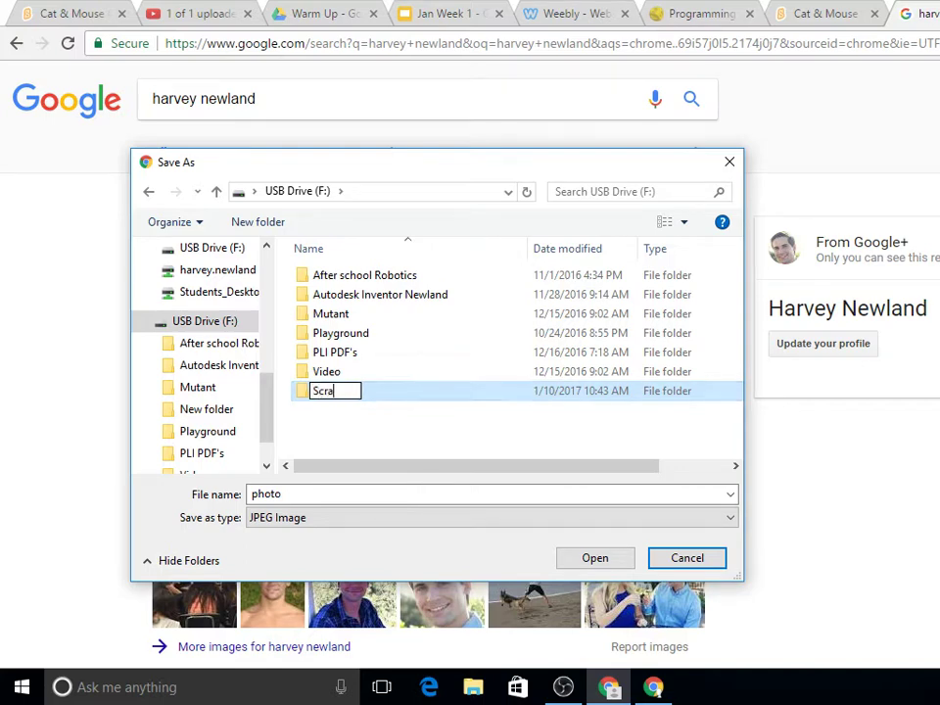
{"action": "type", "text": "tch"}
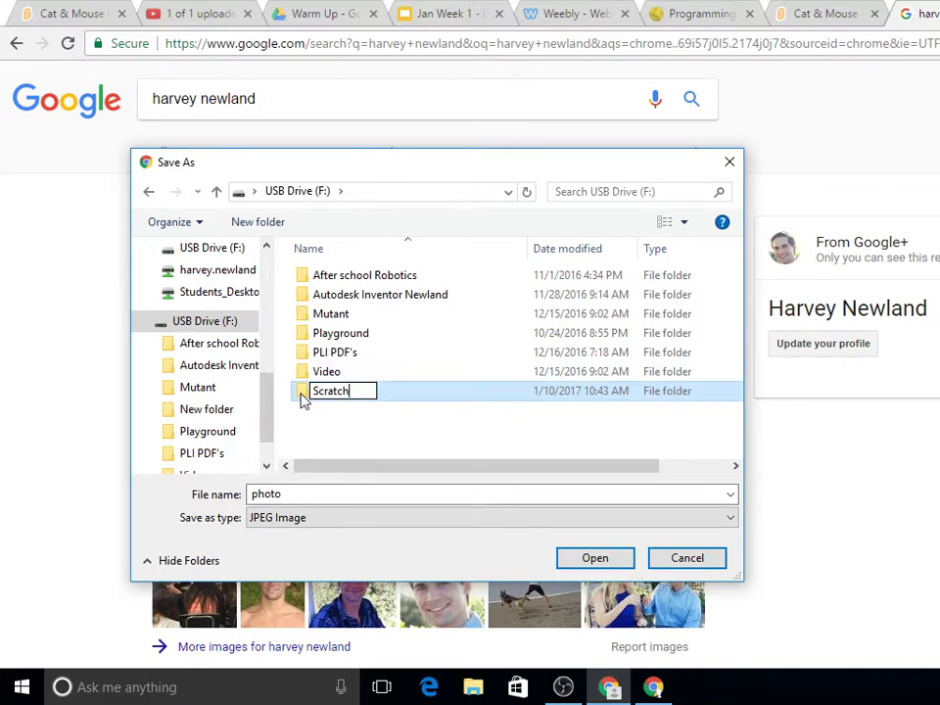
{"action": "double_click", "coordinate": [319, 397]}
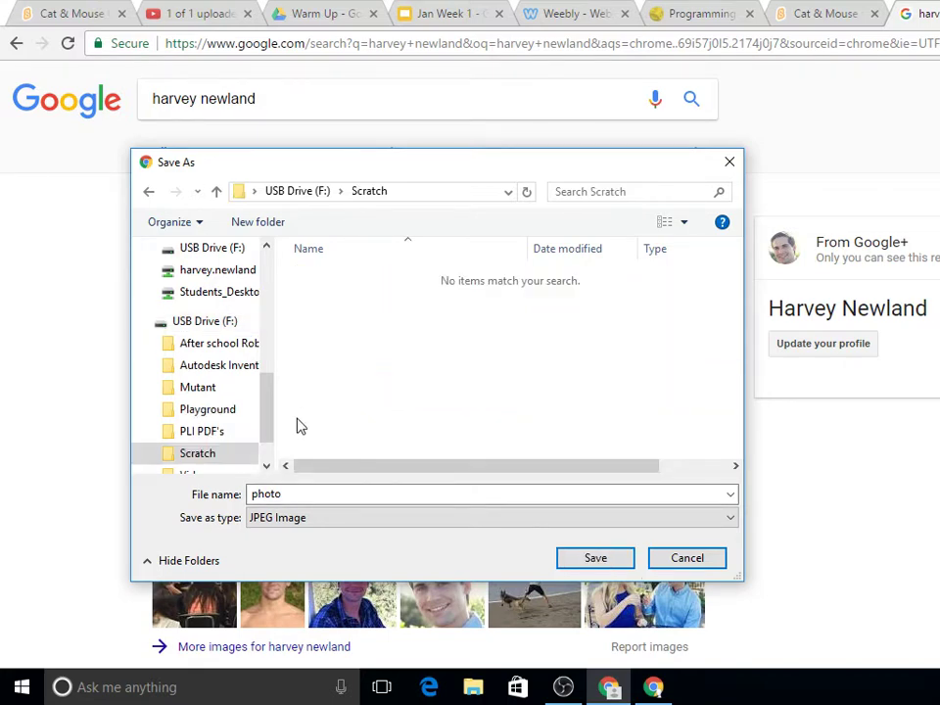
Step: Name the photo after the person and save it into the Scratch folder
{"action": "double_click", "coordinate": [322, 493]}
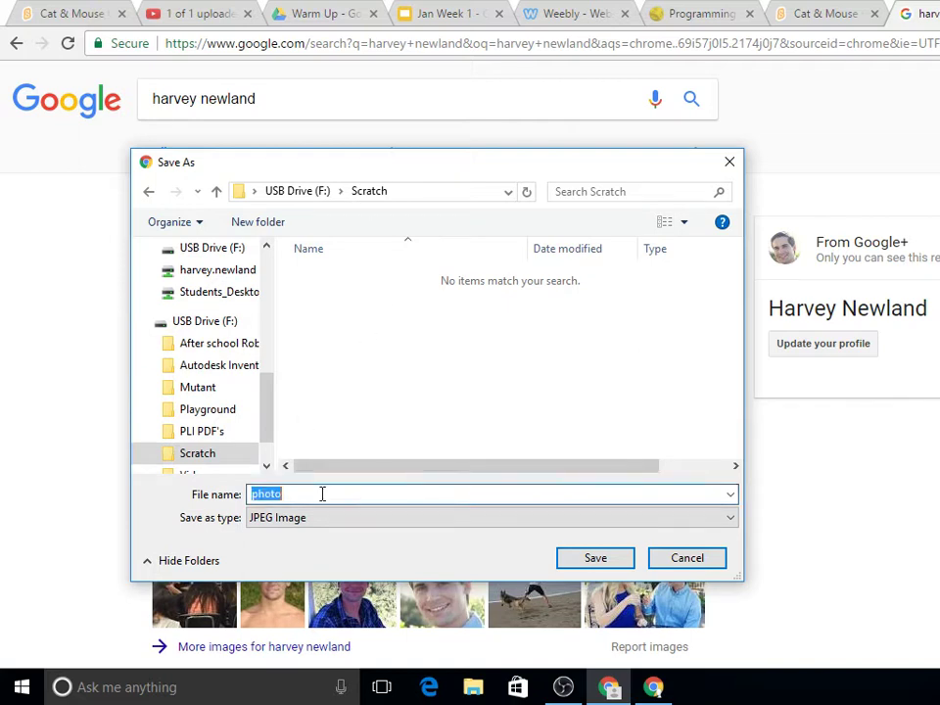
{"action": "key", "text": "BackSpace"}
{"action": "type", "text": "Harv"}
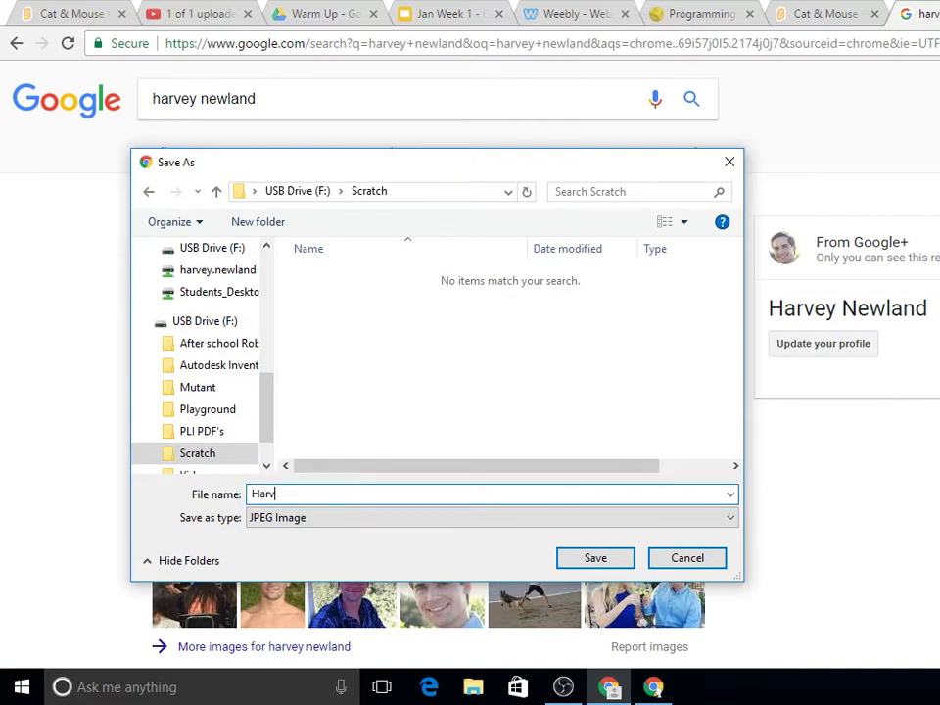
{"action": "type", "text": "ey"}
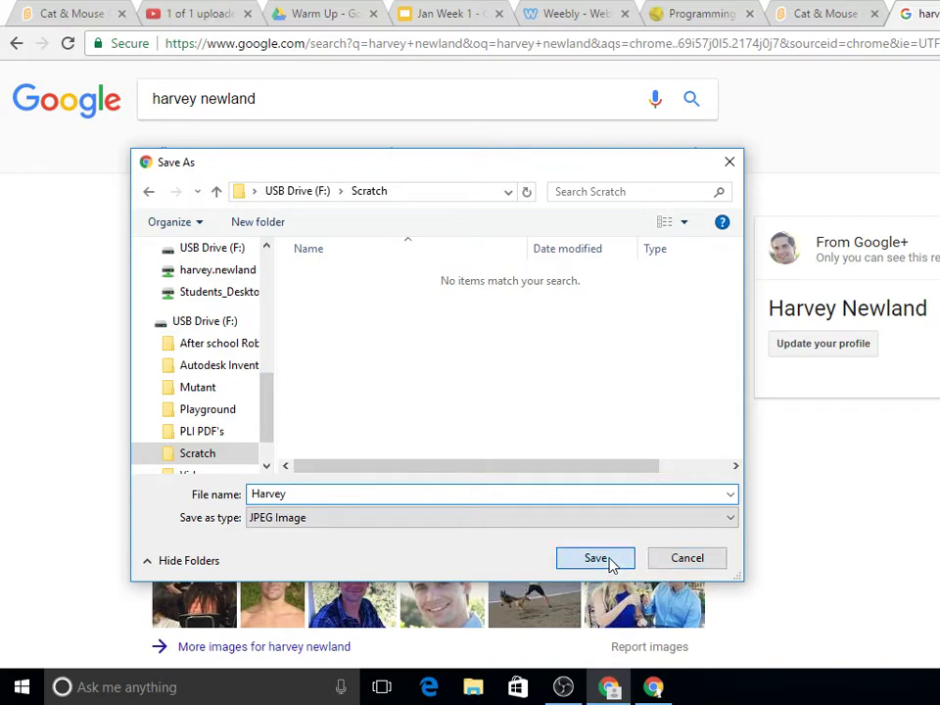
{"action": "left_click", "coordinate": [609, 560]}
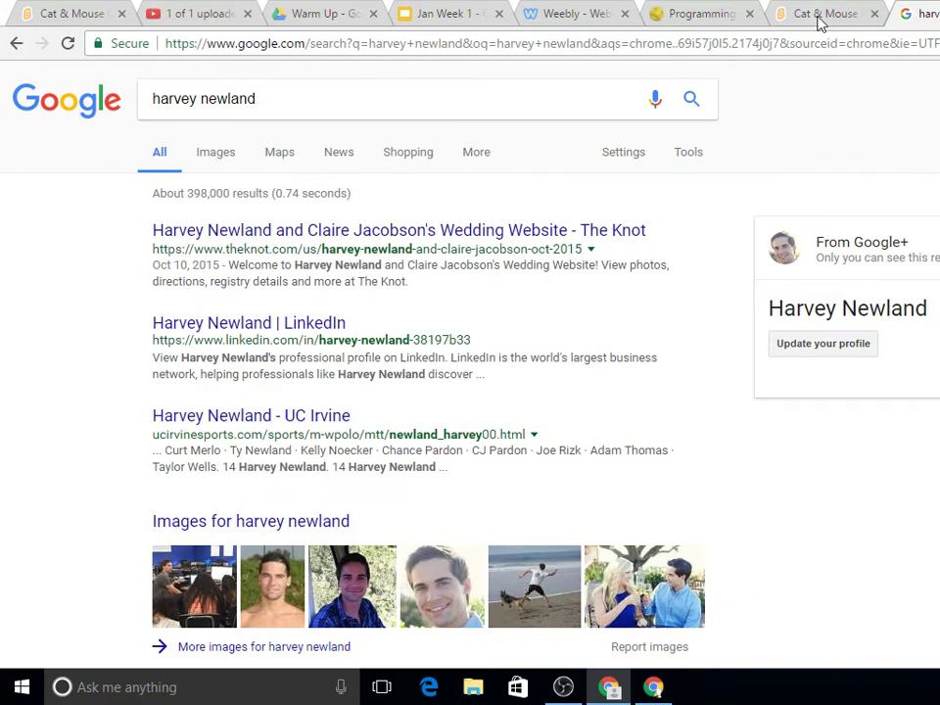
Step: Return to the Cat & Mouse Game and clear the cat drawing from costume1
{"action": "left_click", "coordinate": [820, 16]}
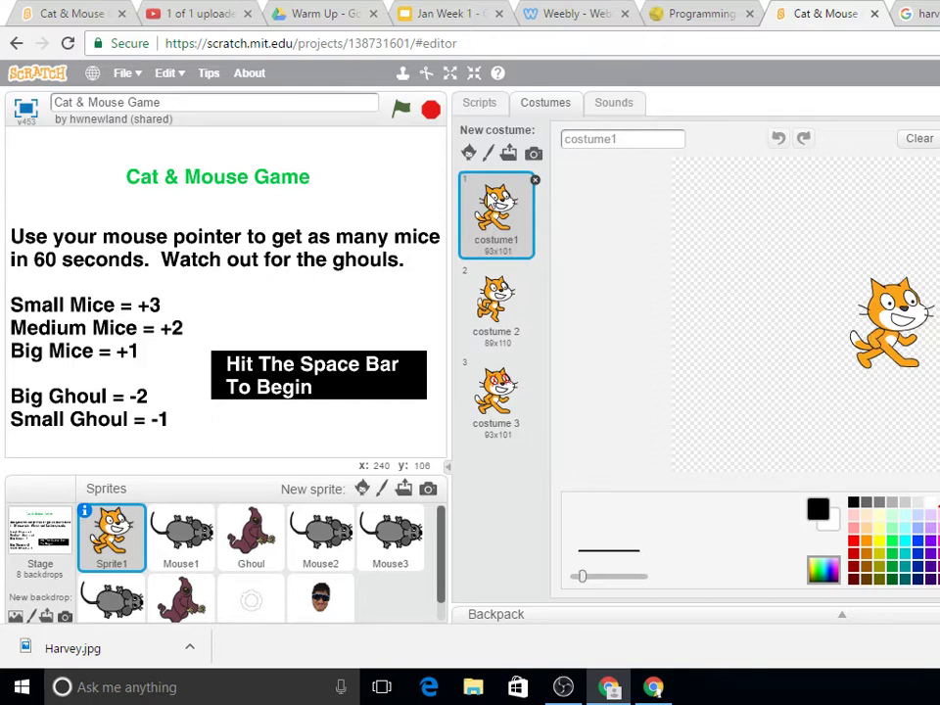
{"action": "left_click", "coordinate": [907, 285]}
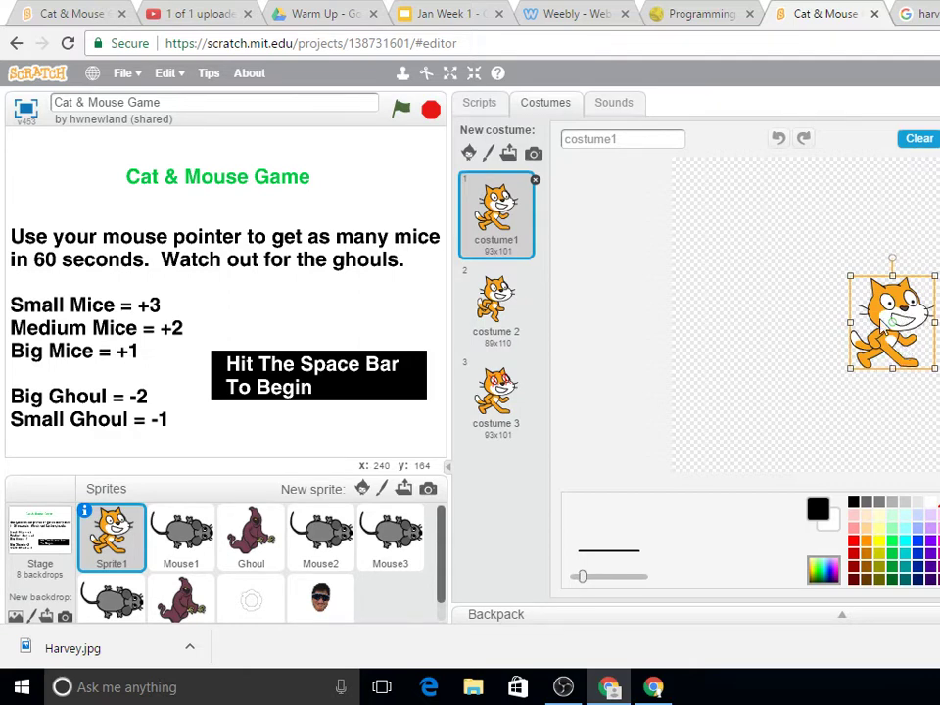
{"action": "left_click", "coordinate": [919, 138]}
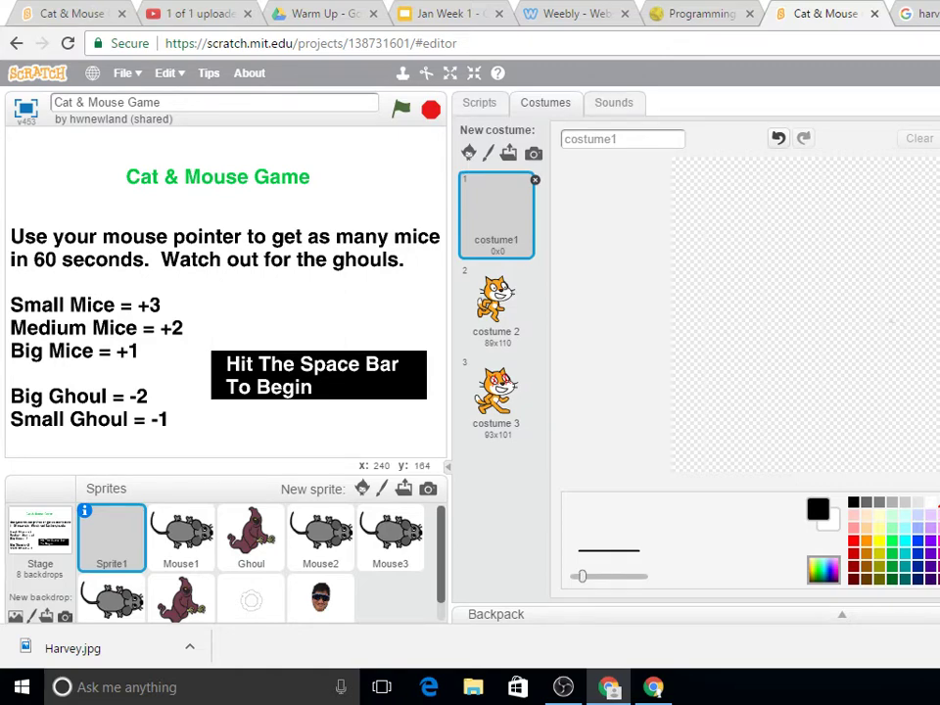
Step: Import the saved face JPG from the USB Scratch folder as costume1
{"action": "left_click", "coordinate": [330, 275]}
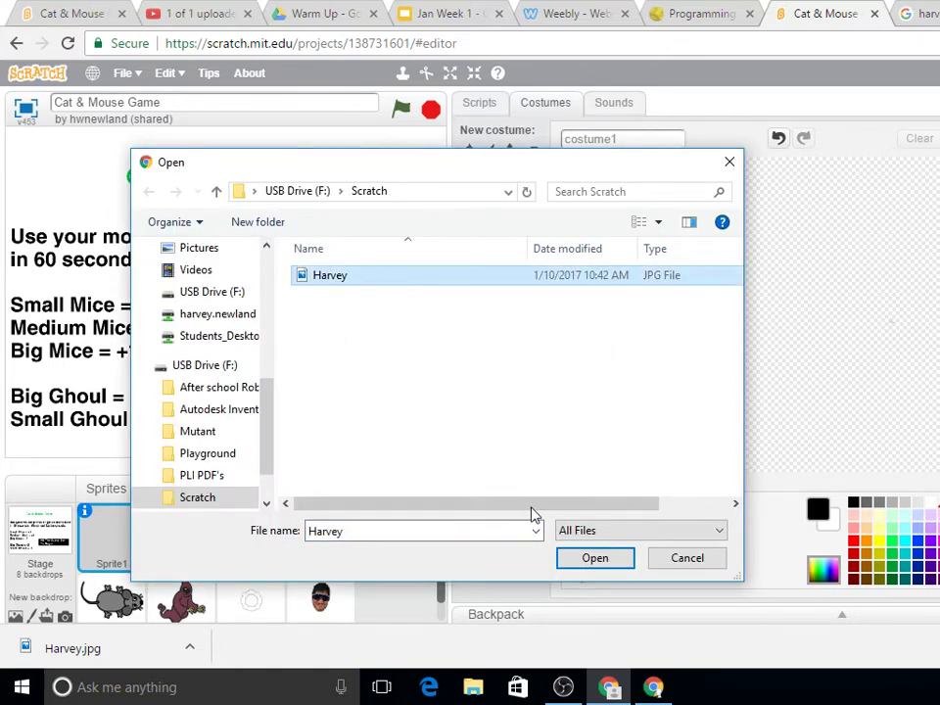
{"action": "left_click", "coordinate": [580, 560]}
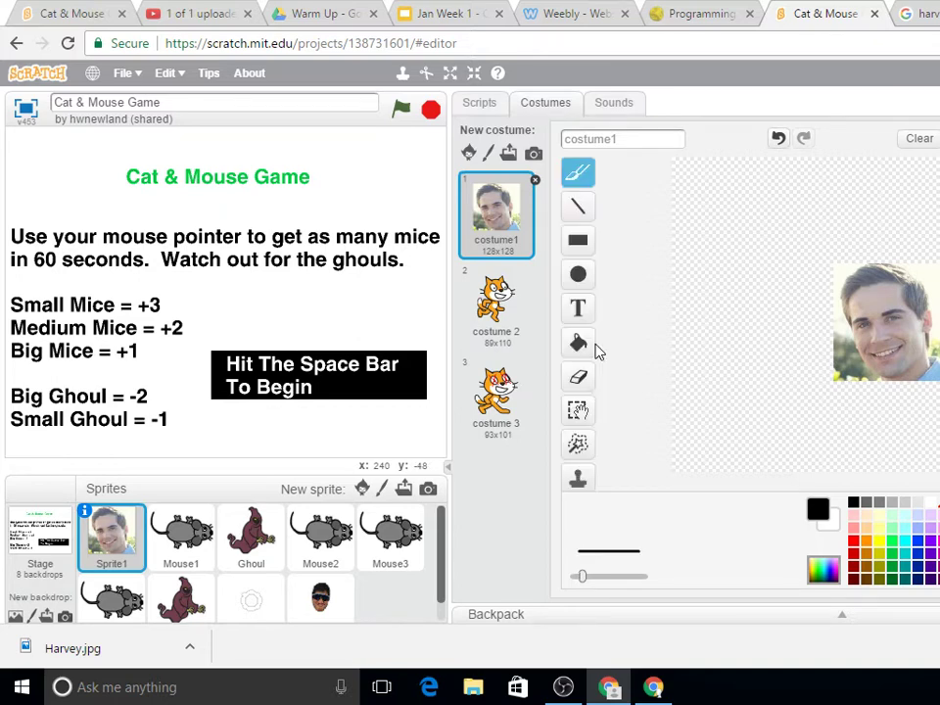
Step: Erase a strip along the photo's lower-left edge and begin removing the background around the face
{"action": "left_click", "coordinate": [577, 377]}
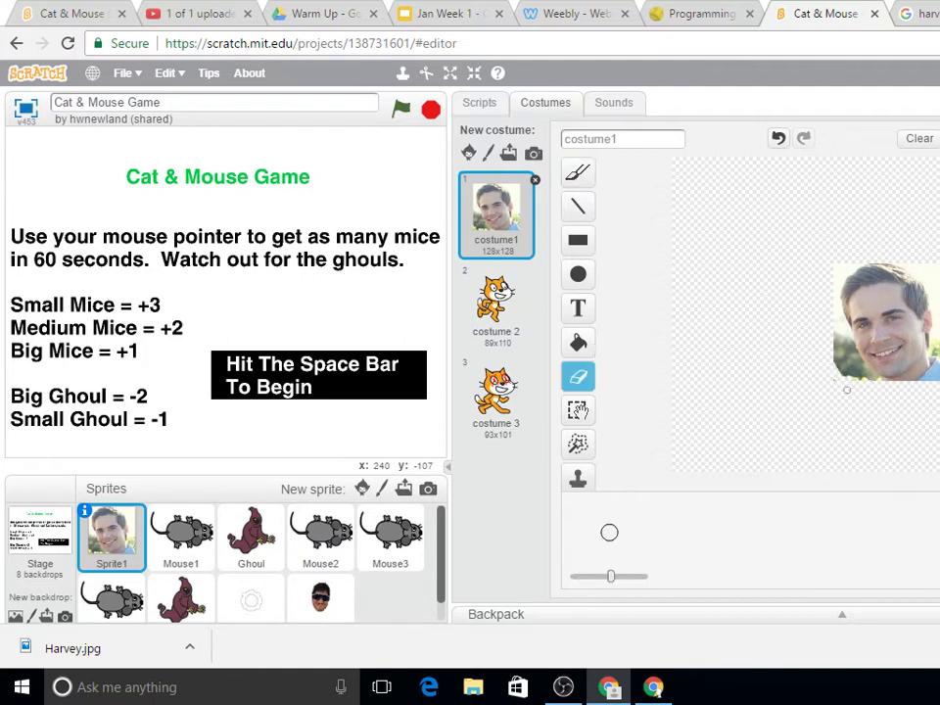
{"action": "left_click_drag", "start_coordinate": [846, 389], "coordinate": [846, 365]}
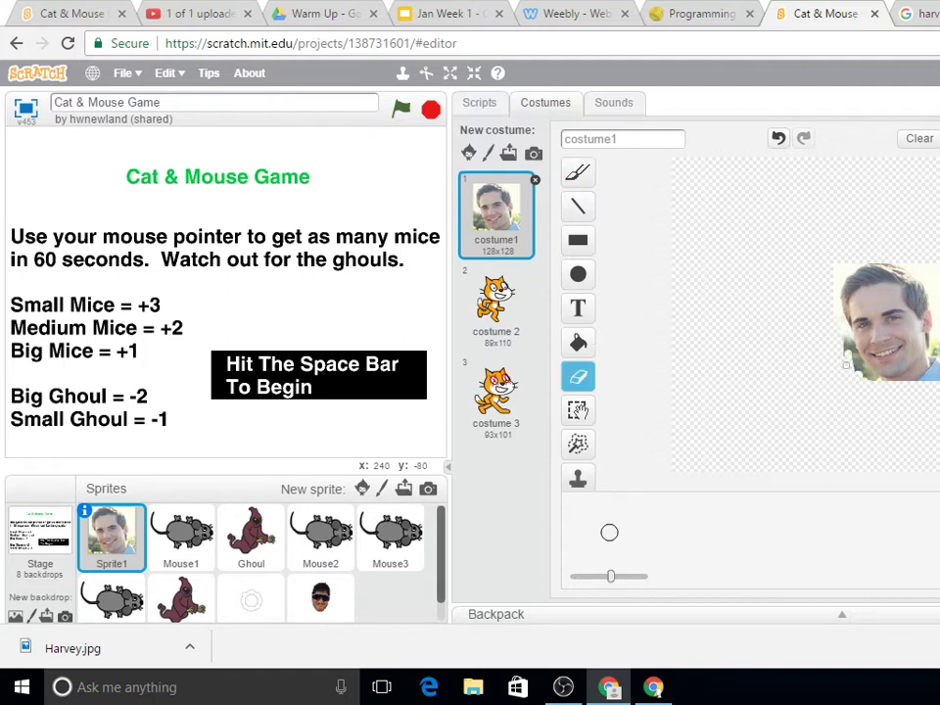
{"action": "left_click", "coordinate": [572, 445]}
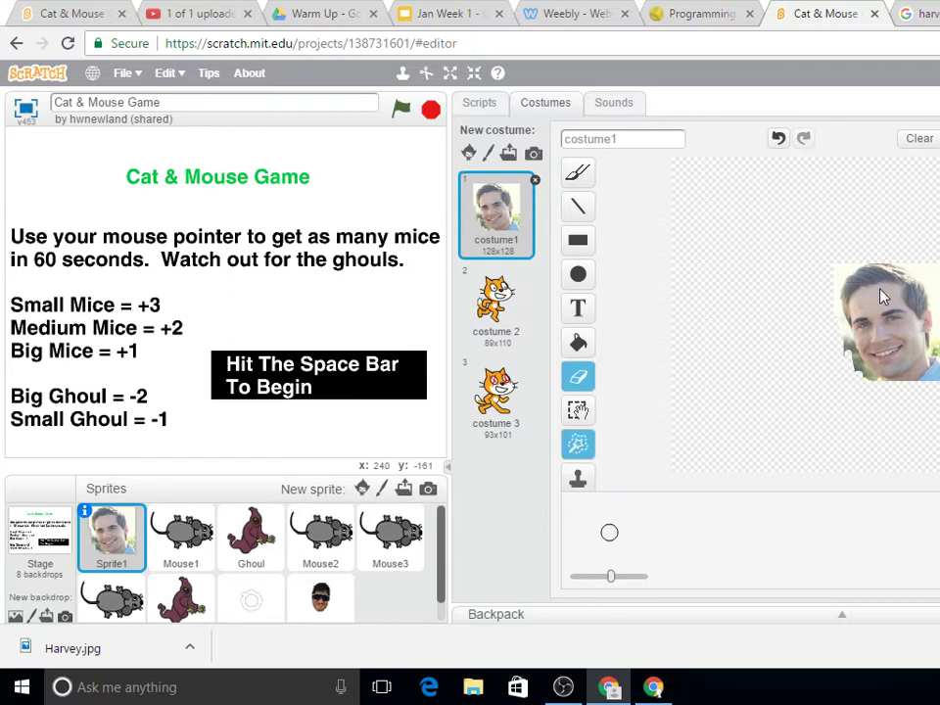
{"action": "left_click", "coordinate": [896, 319]}
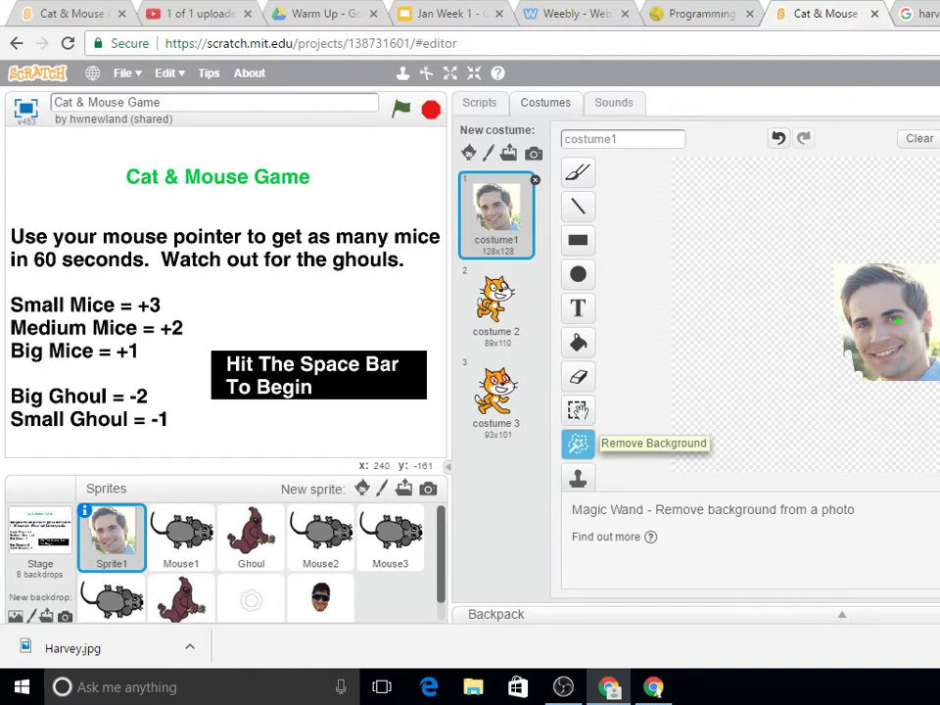
{"action": "left_click", "coordinate": [578, 444]}
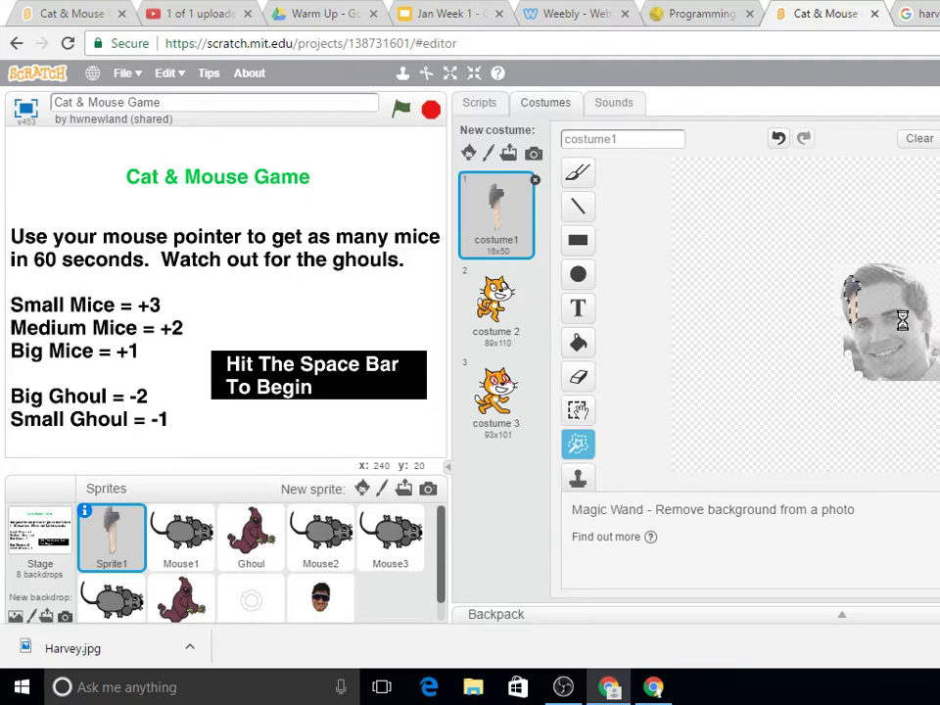
Step: Mark the hair and whole face to keep, leaving just the head at 105x128
{"action": "left_click", "coordinate": [896, 285]}
{"action": "left_click_drag", "start_coordinate": [892, 281], "coordinate": [928, 342]}
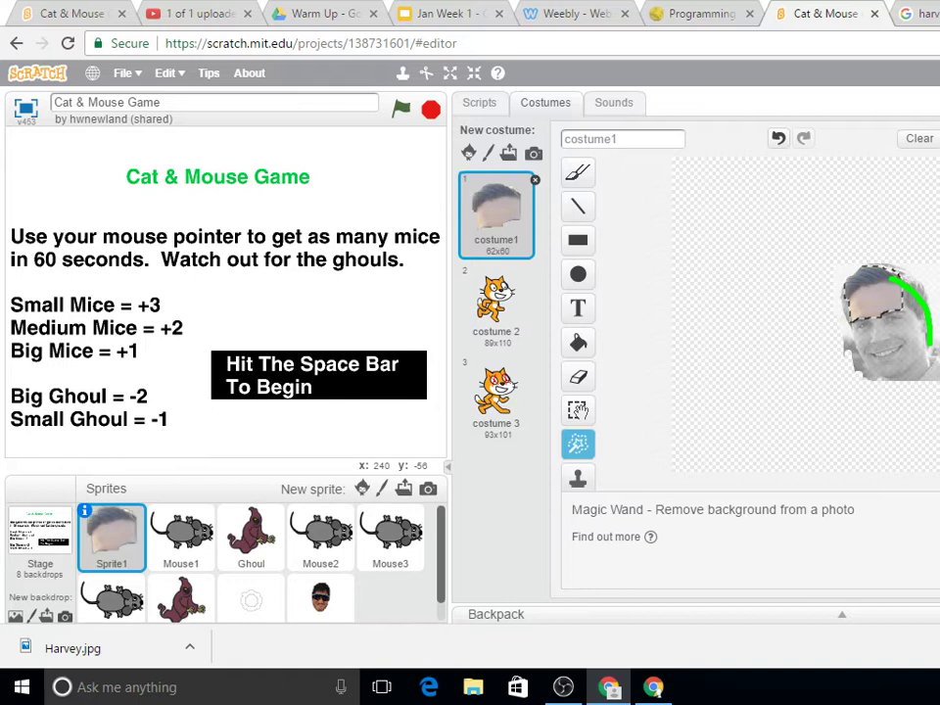
{"action": "left_click_drag", "start_coordinate": [928, 344], "coordinate": [938, 375]}
{"action": "left_click_drag", "start_coordinate": [934, 375], "coordinate": [935, 435]}
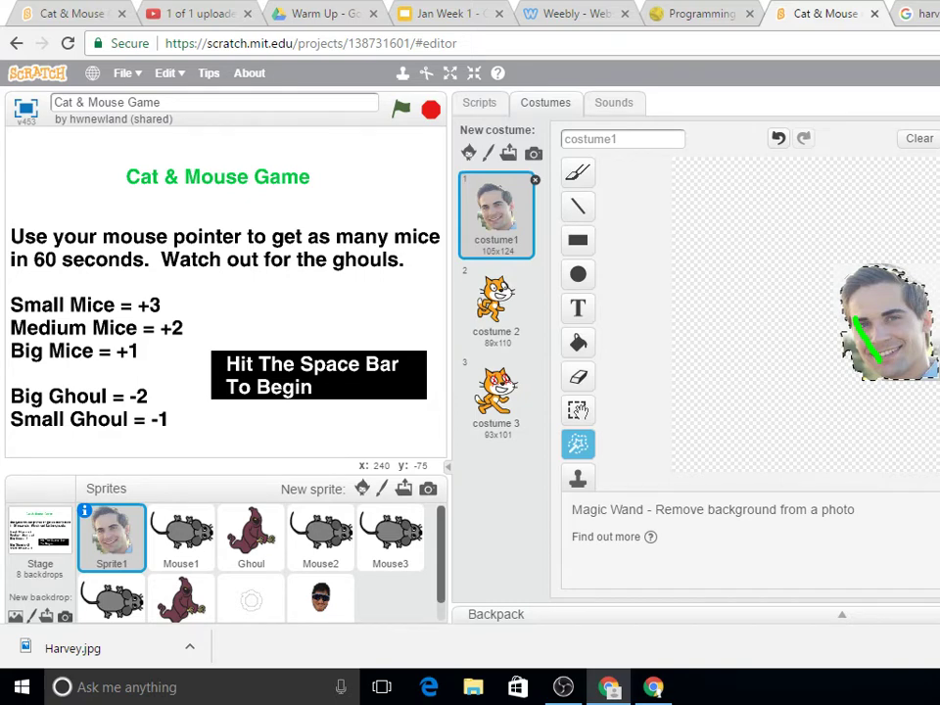
{"action": "left_click", "coordinate": [910, 281]}
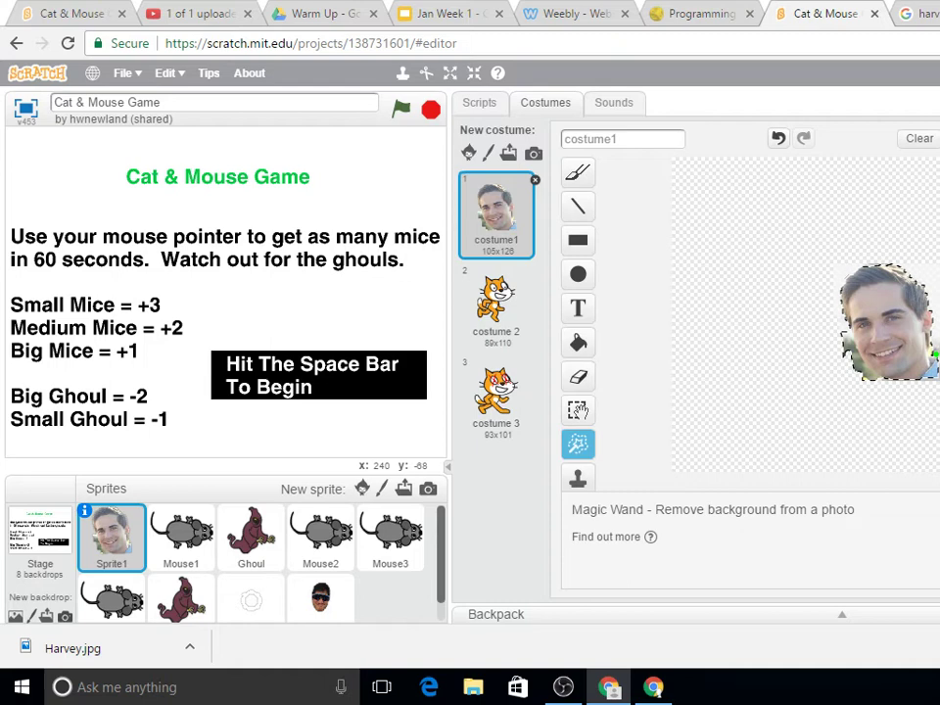
{"action": "left_click_drag", "start_coordinate": [907, 275], "coordinate": [920, 285]}
Step: Erase the dark fringes along the face's bottom and right edges, undoing the last stroke
{"action": "left_click", "coordinate": [579, 378]}
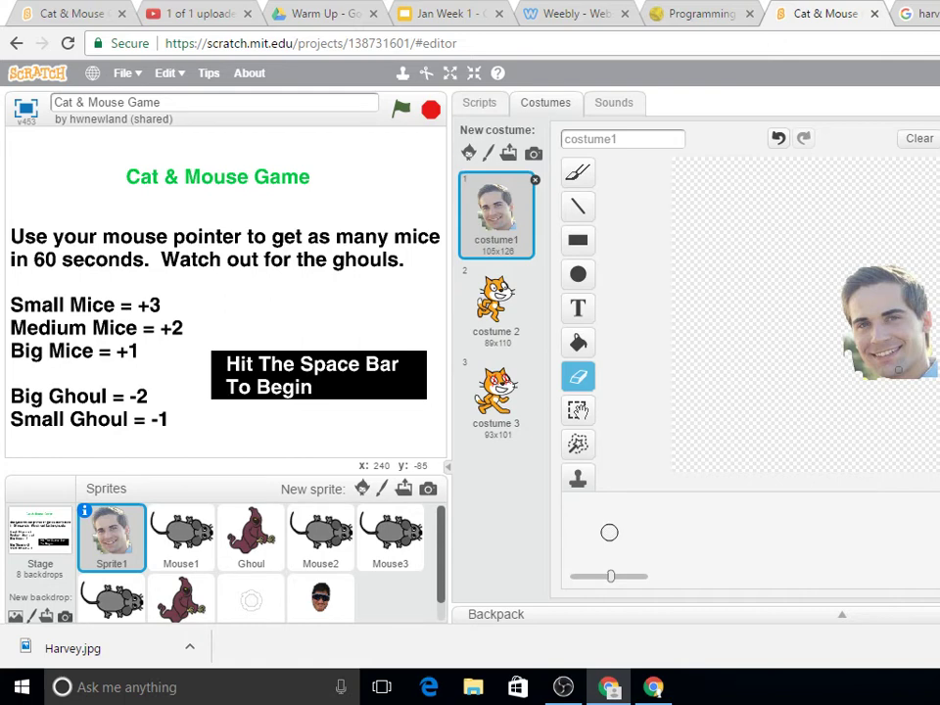
{"action": "left_click_drag", "start_coordinate": [897, 369], "coordinate": [926, 357]}
{"action": "mouse_move", "coordinate": [926, 357]}
{"action": "left_mouse_down"}
{"action": "mouse_move", "coordinate": [853, 375]}
{"action": "mouse_move", "coordinate": [868, 380]}
{"action": "left_mouse_up"}
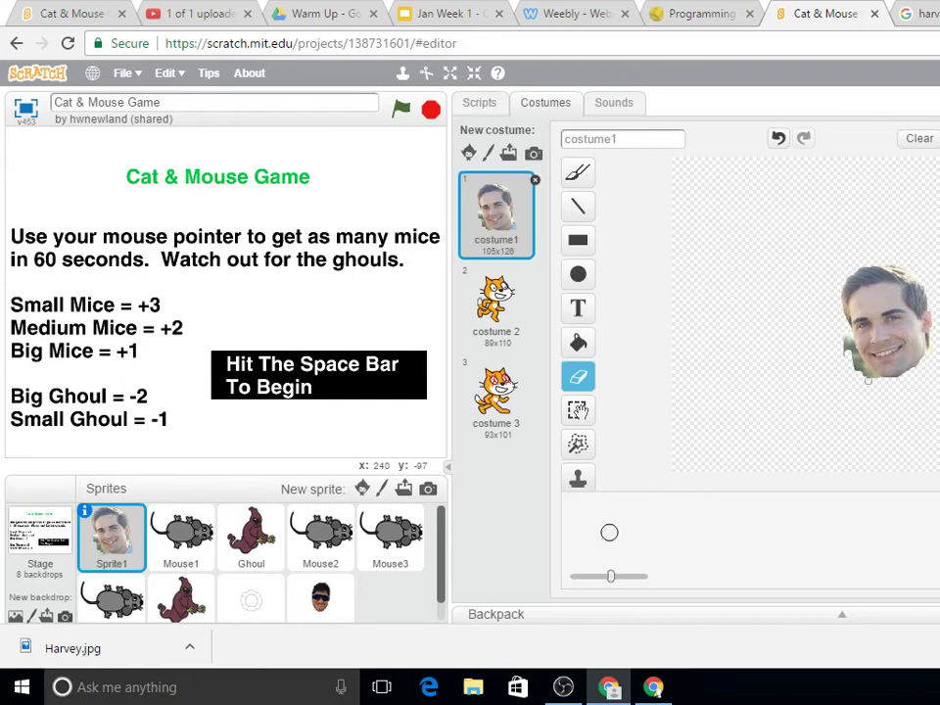
{"action": "left_click_drag", "start_coordinate": [867, 381], "coordinate": [844, 341]}
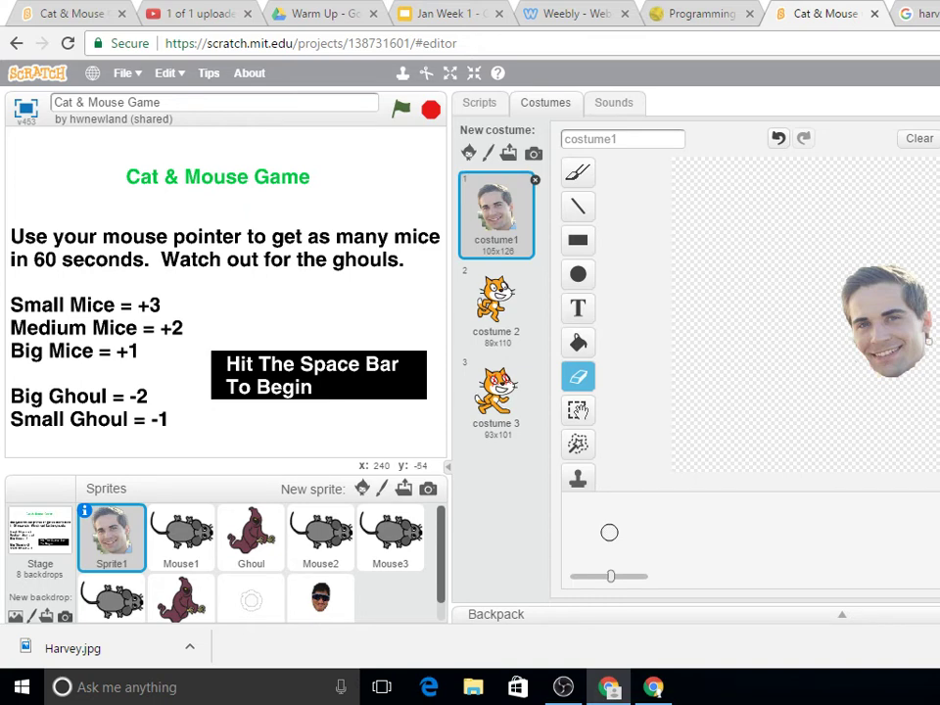
{"action": "left_click_drag", "start_coordinate": [928, 340], "coordinate": [926, 336]}
{"action": "left_click", "coordinate": [778, 138]}
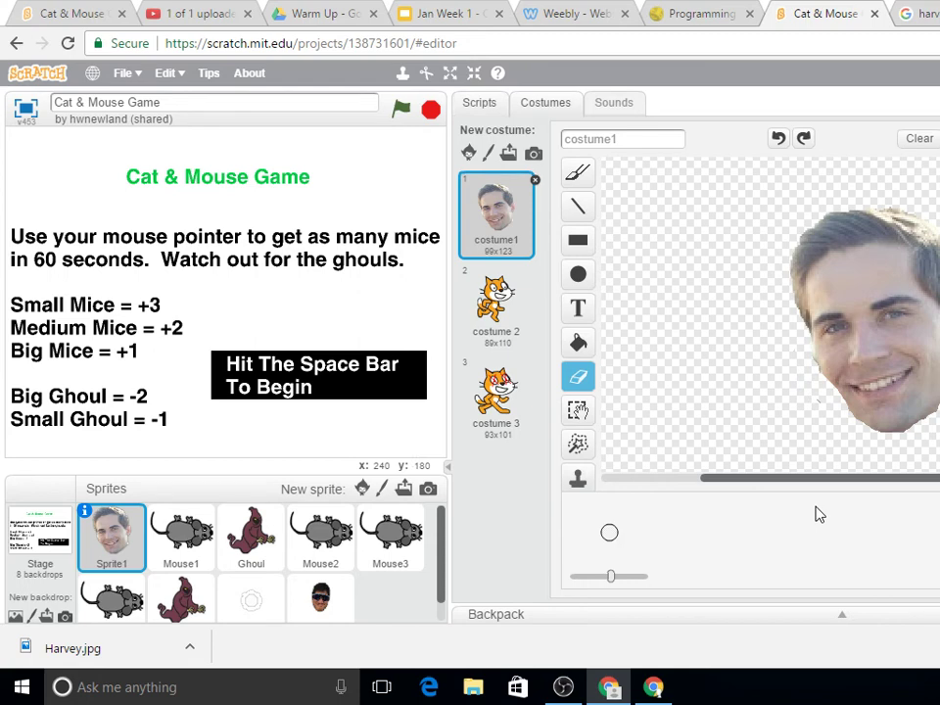
Step: Go to the Scripts tab and start the game with the space bar
{"action": "left_click", "coordinate": [478, 102]}
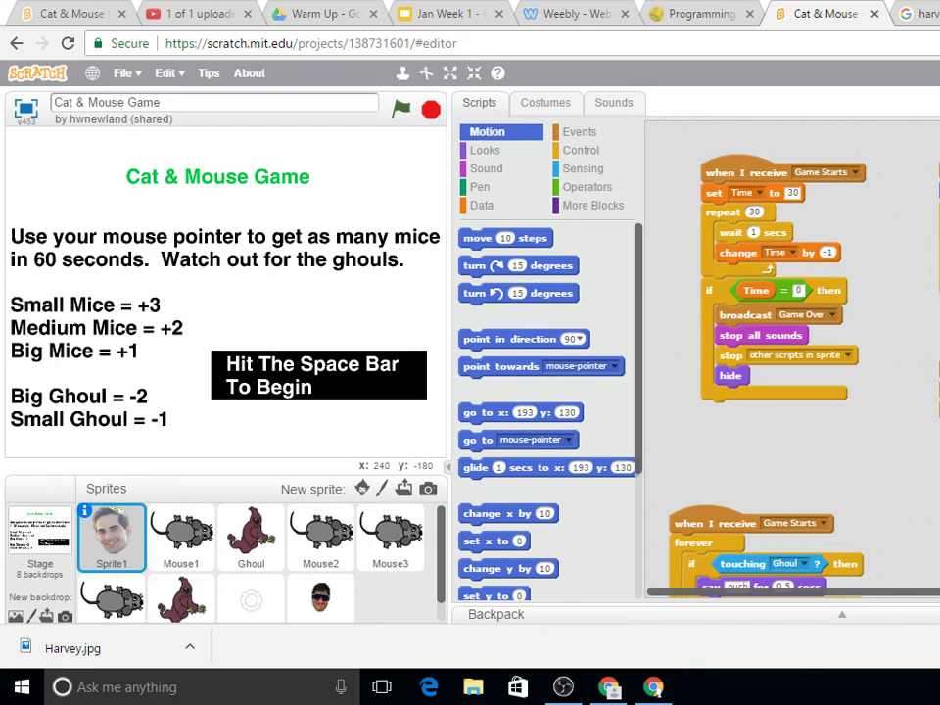
{"action": "key", "text": "space"}
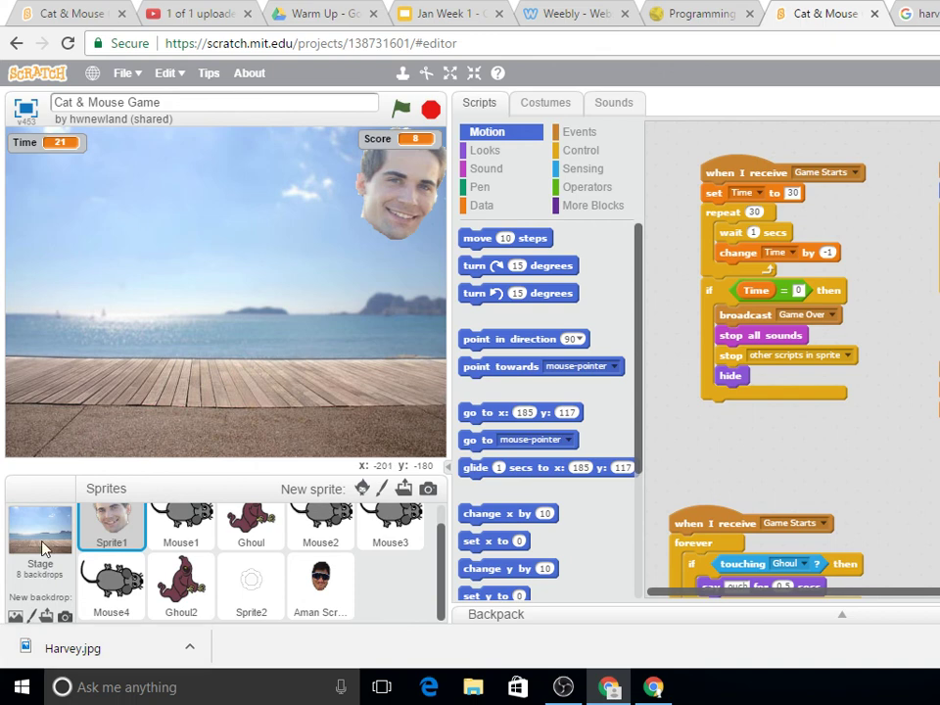
Step: Select the Stage and open its Backdrops tab
{"action": "left_click", "coordinate": [41, 549]}
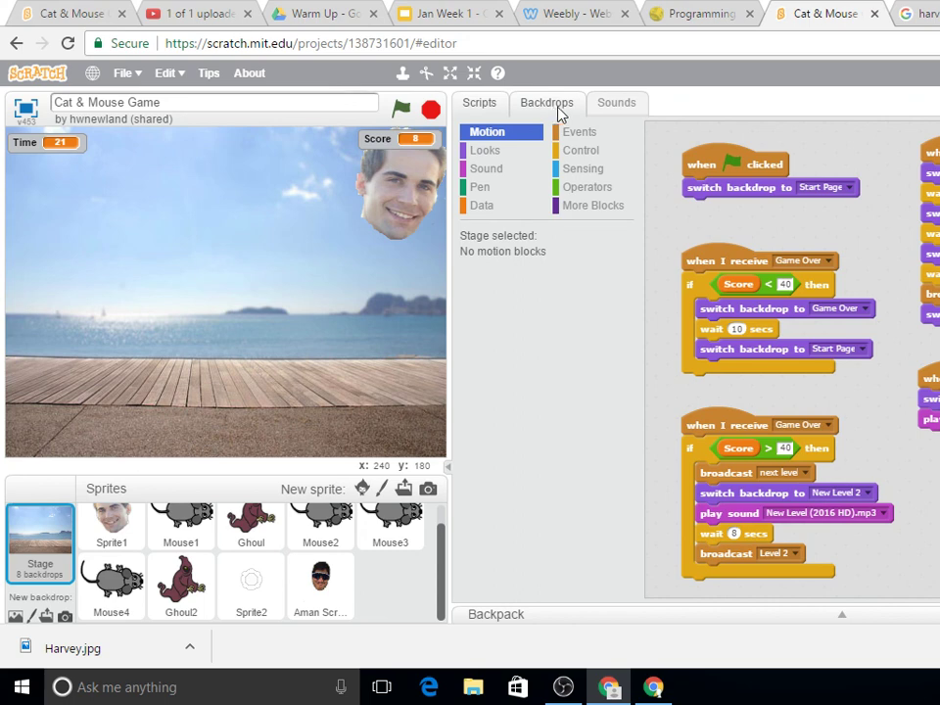
{"action": "left_click", "coordinate": [558, 105]}
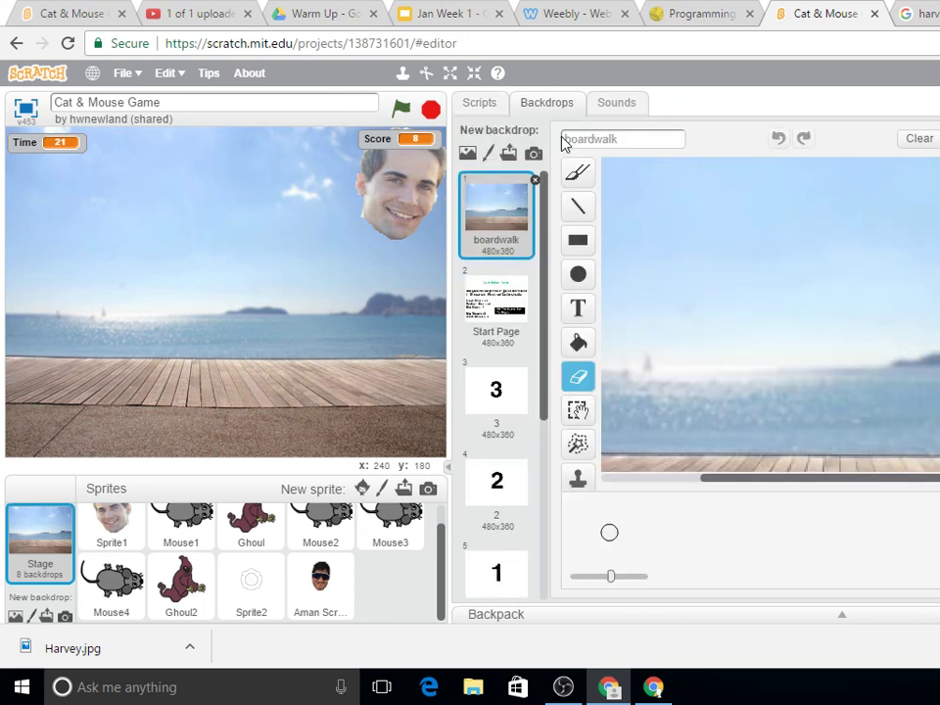